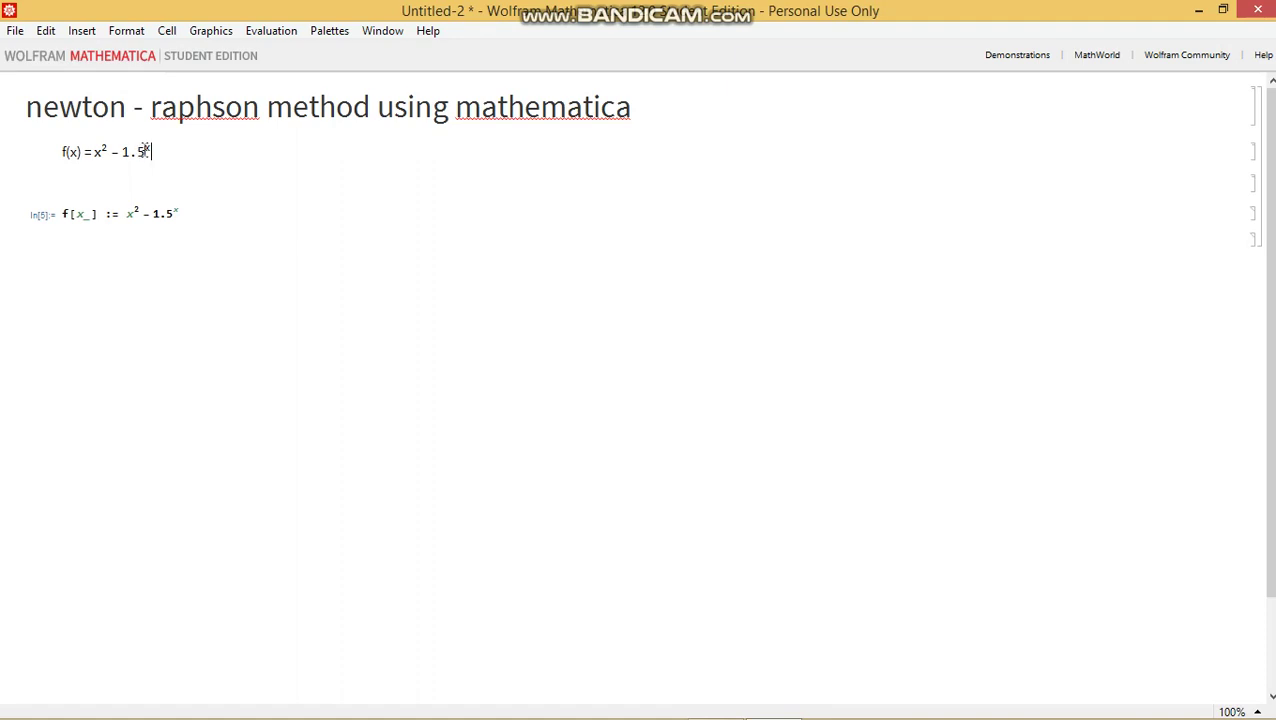
# - Fix the 1.5ˣ exponent in the f(x) = x² − 1.5ˣ note and leave the cell
pyautogui.moveTo(150, 151); pyautogui.dragTo(132, 148)
pyautogui.click(198, 152)
pyautogui.press('Down')
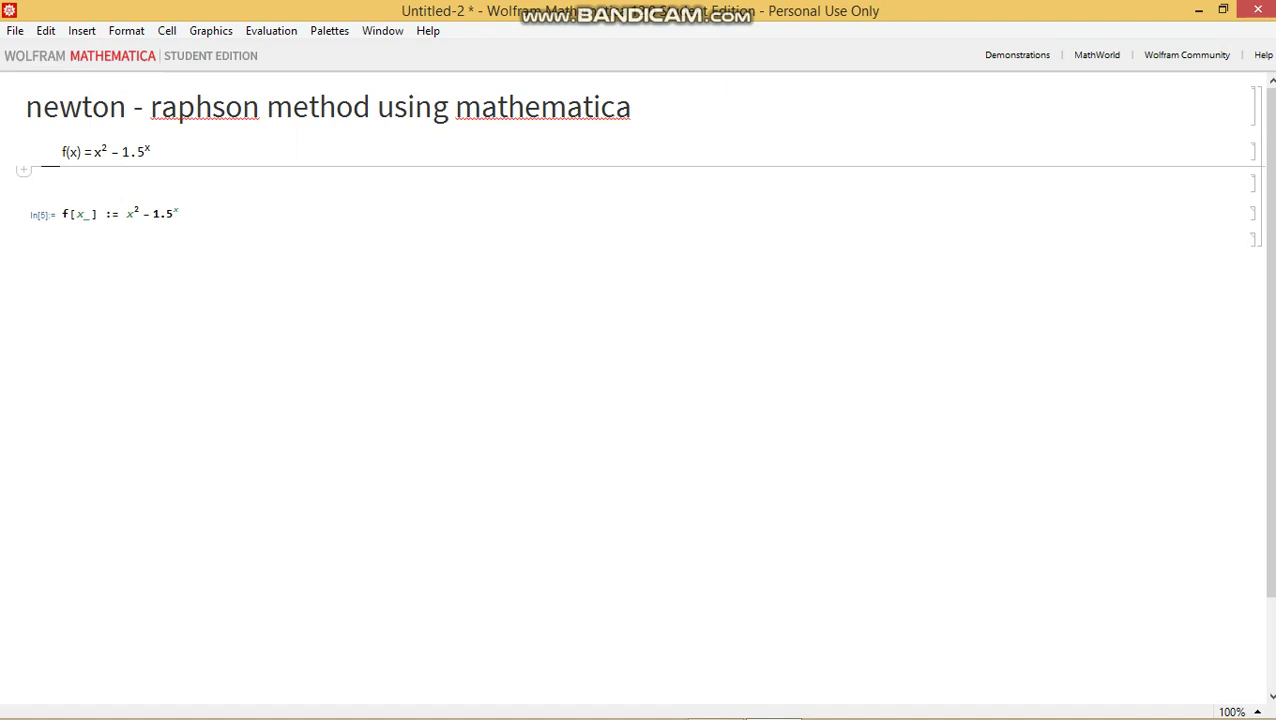
# - Add a [1, 3] interval note under the formula and evaluate the f[x_] definition
pyautogui.hotkey('alt', '7')
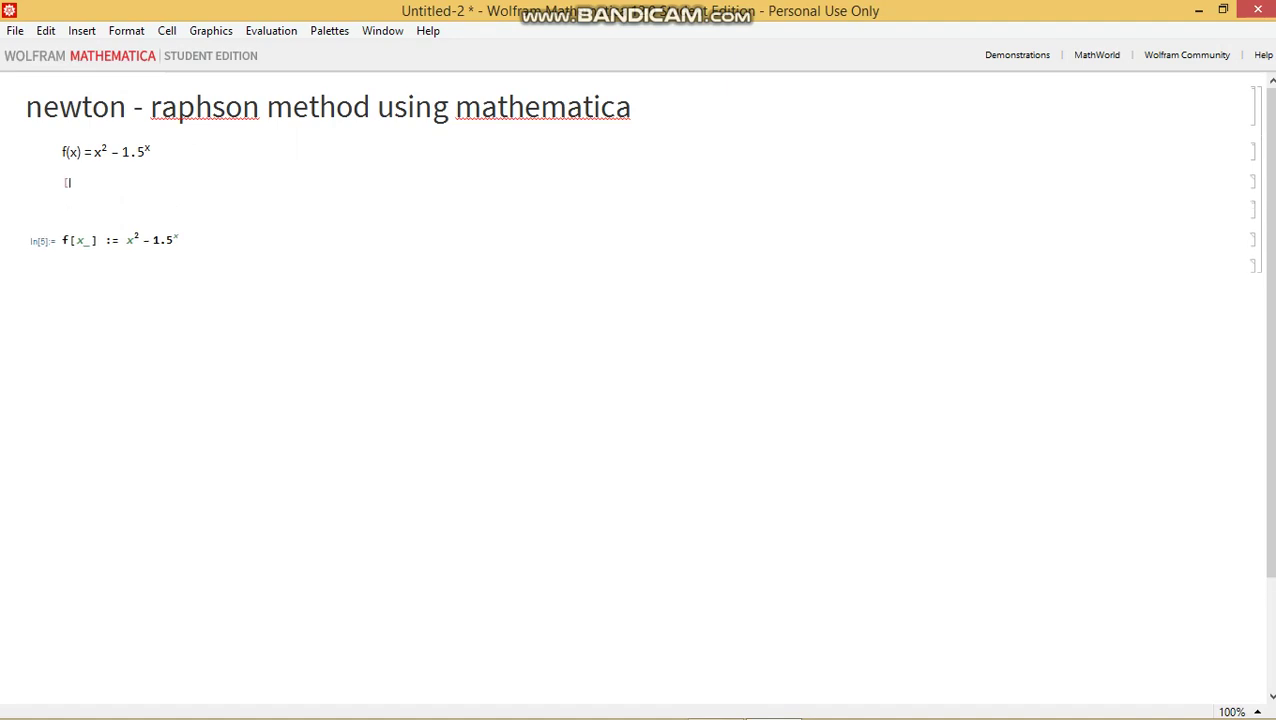
pyautogui.write('1, 3]')
pyautogui.moveTo(180, 240); pyautogui.dragTo(65, 234)
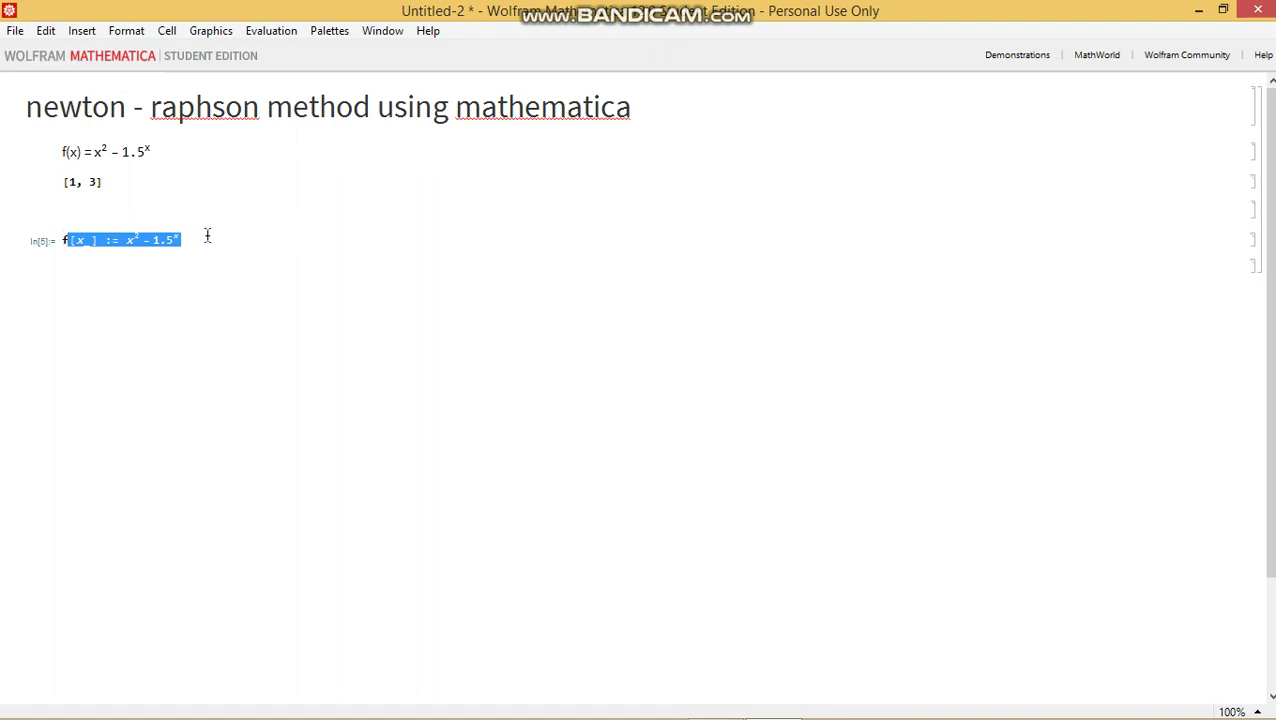
pyautogui.click(208, 236)
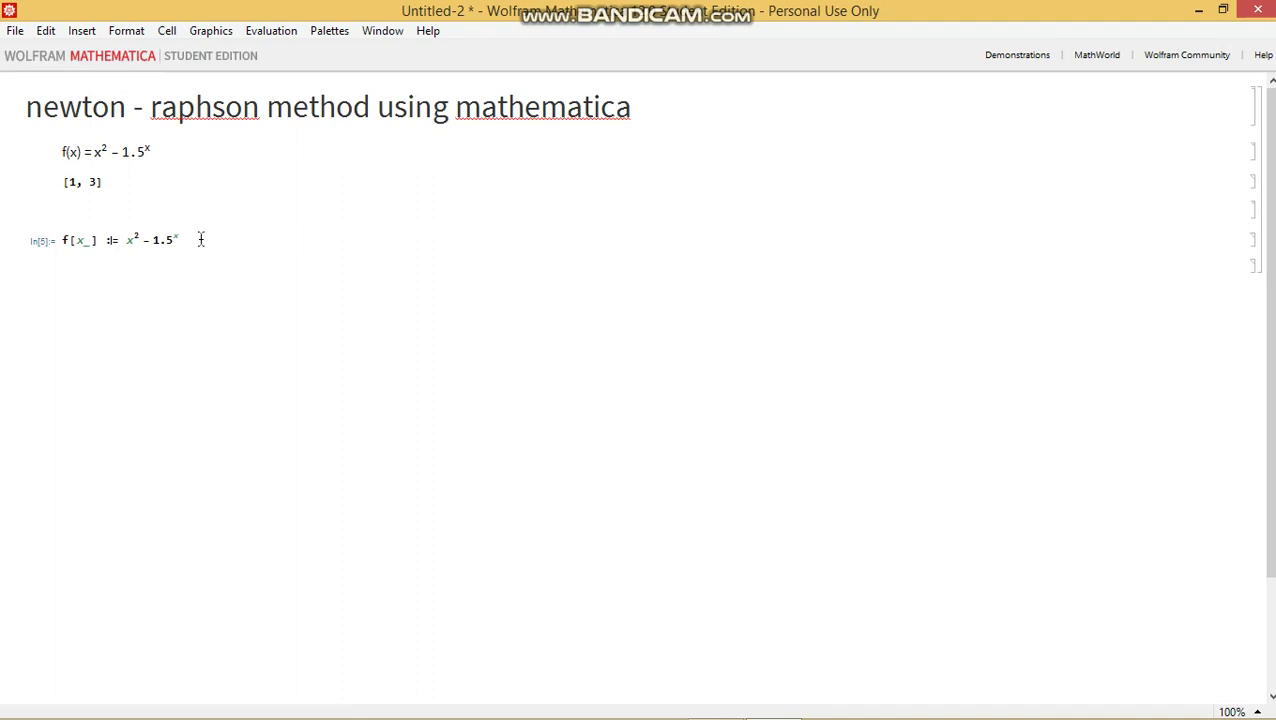
pyautogui.hotkey('shift', 'Return')
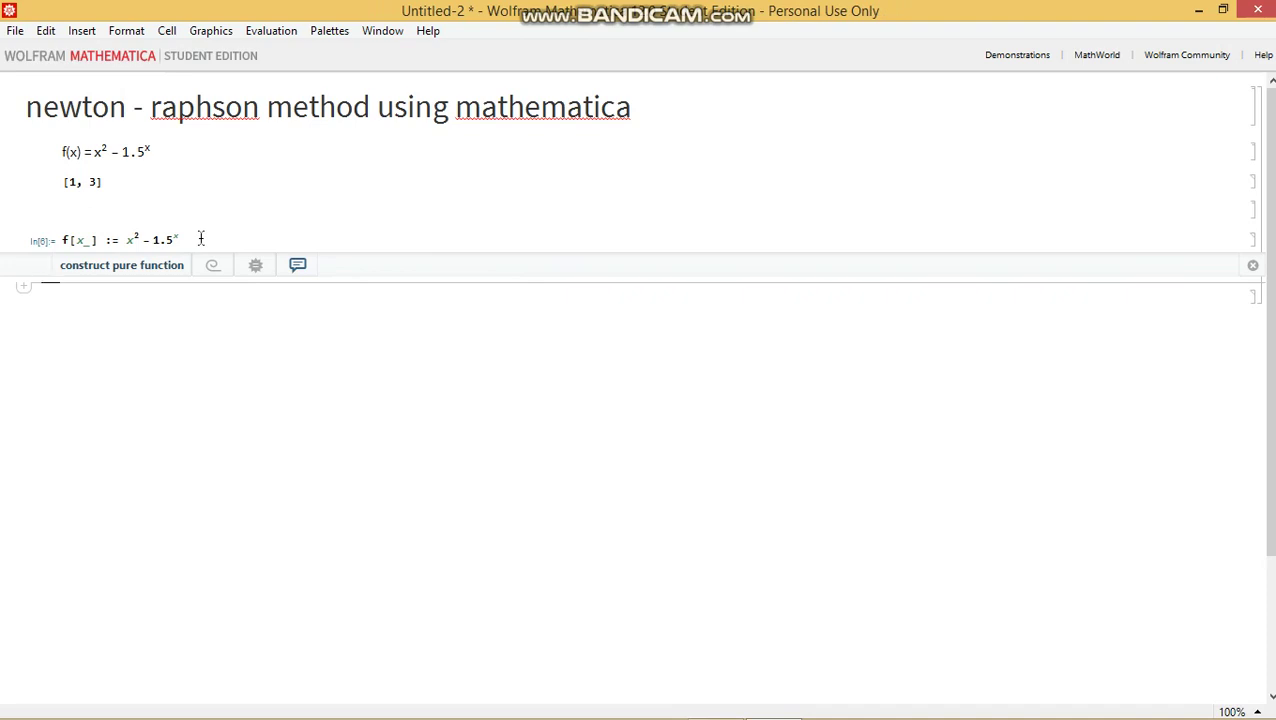
# - Evaluate Plot[x² − 1.5ˣ, {x, 0, 5}], pasting the expression copied from the definition
pyautogui.write('Plot')
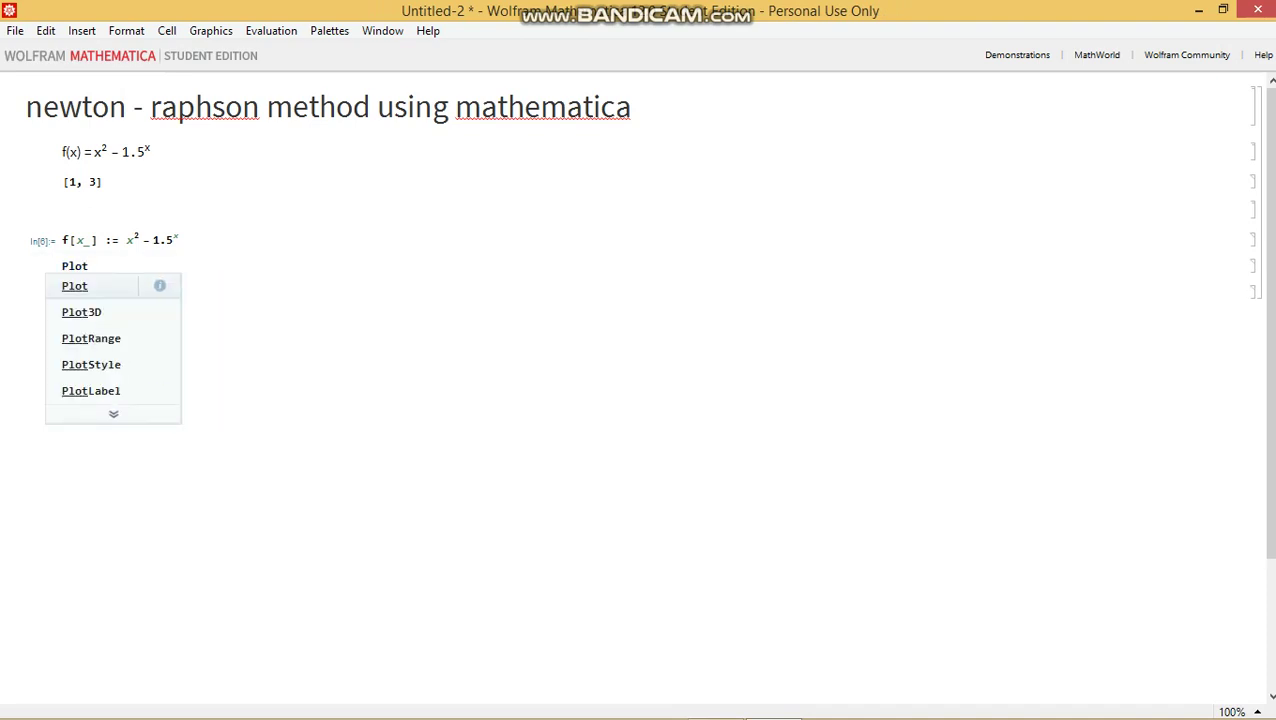
pyautogui.write('[')
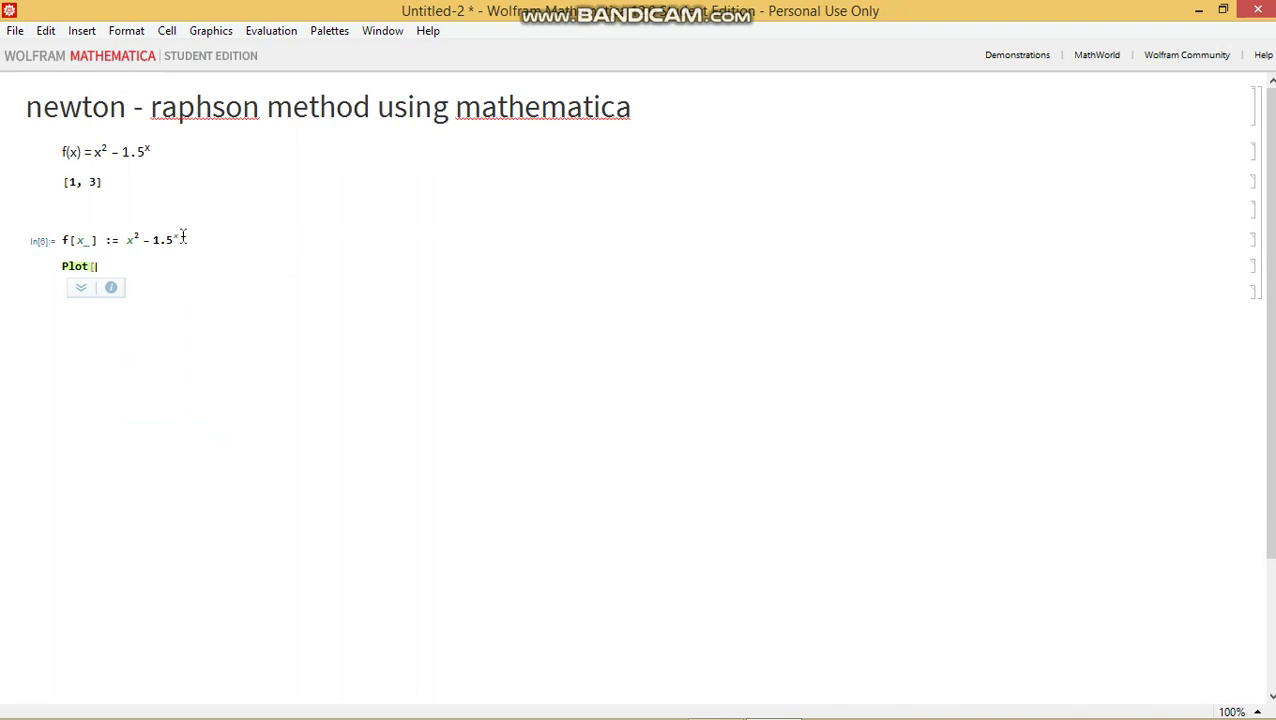
pyautogui.moveTo(183, 237); pyautogui.dragTo(133, 234)
pyautogui.hotkey('ctrl', 'c')
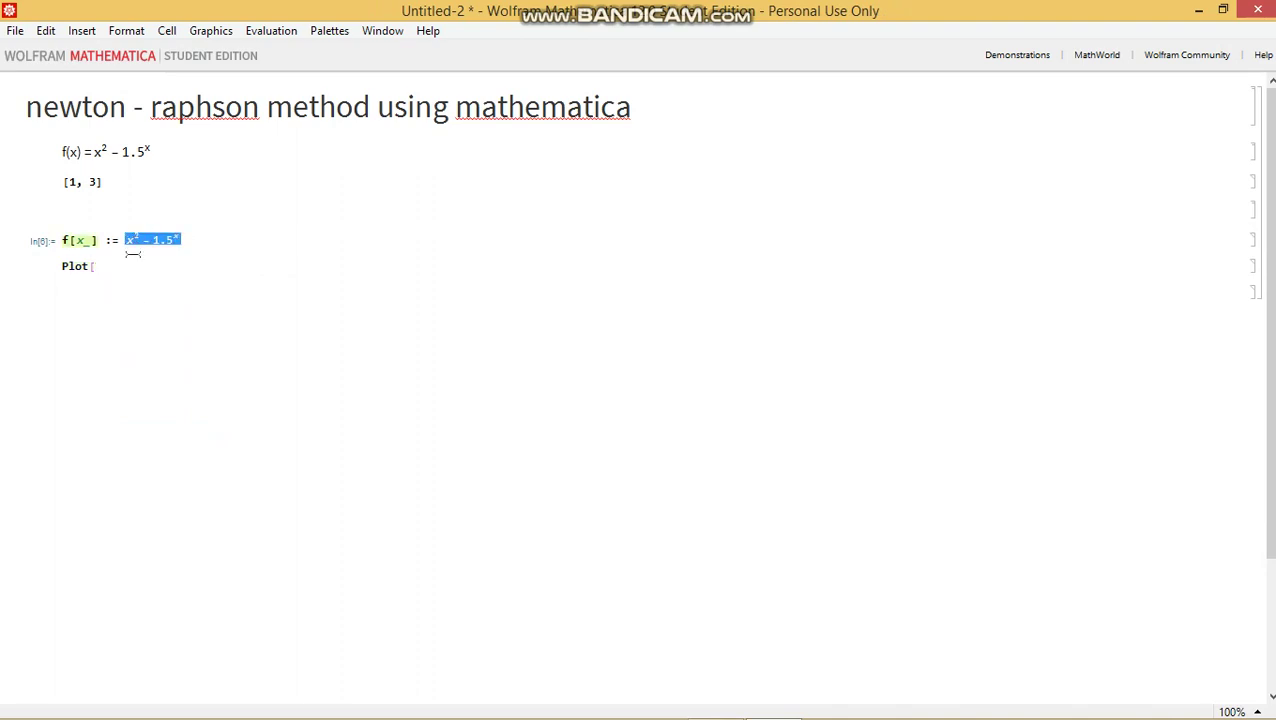
pyautogui.click(113, 268)
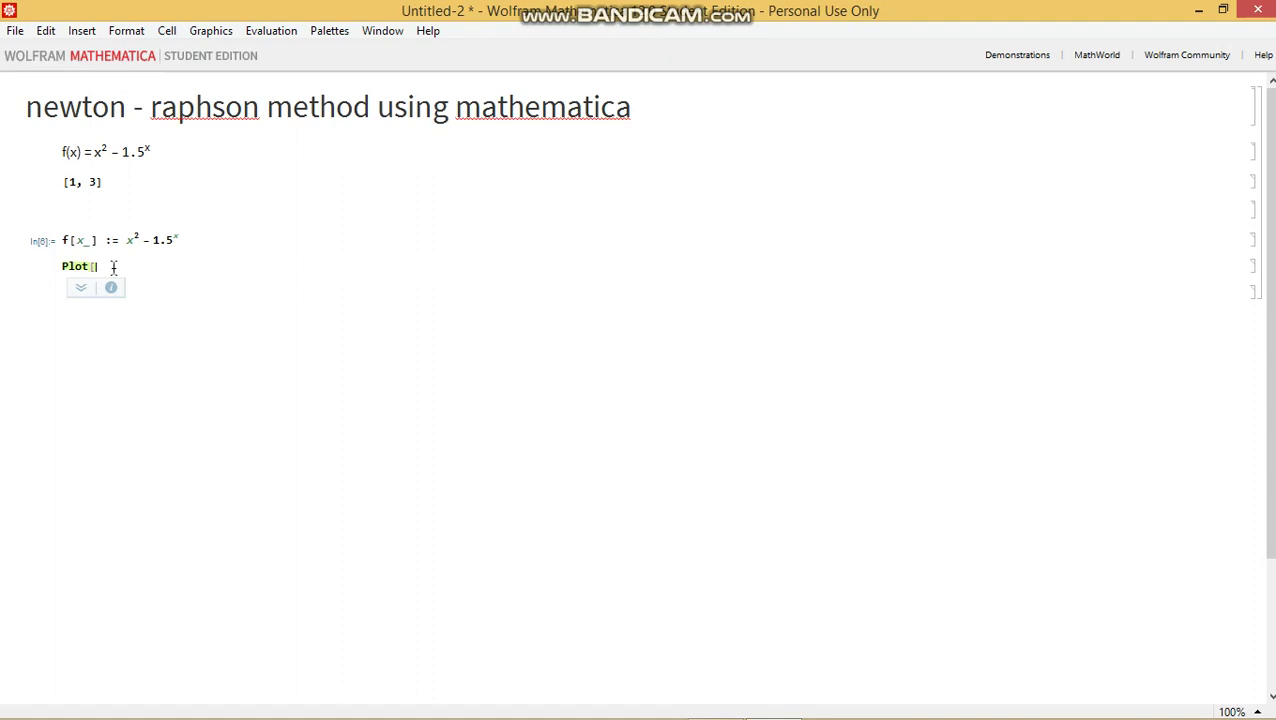
pyautogui.hotkey('ctrl', 'v')
pyautogui.write(', {x, 0, 5}]')
pyautogui.hotkey('shift', 'Return')
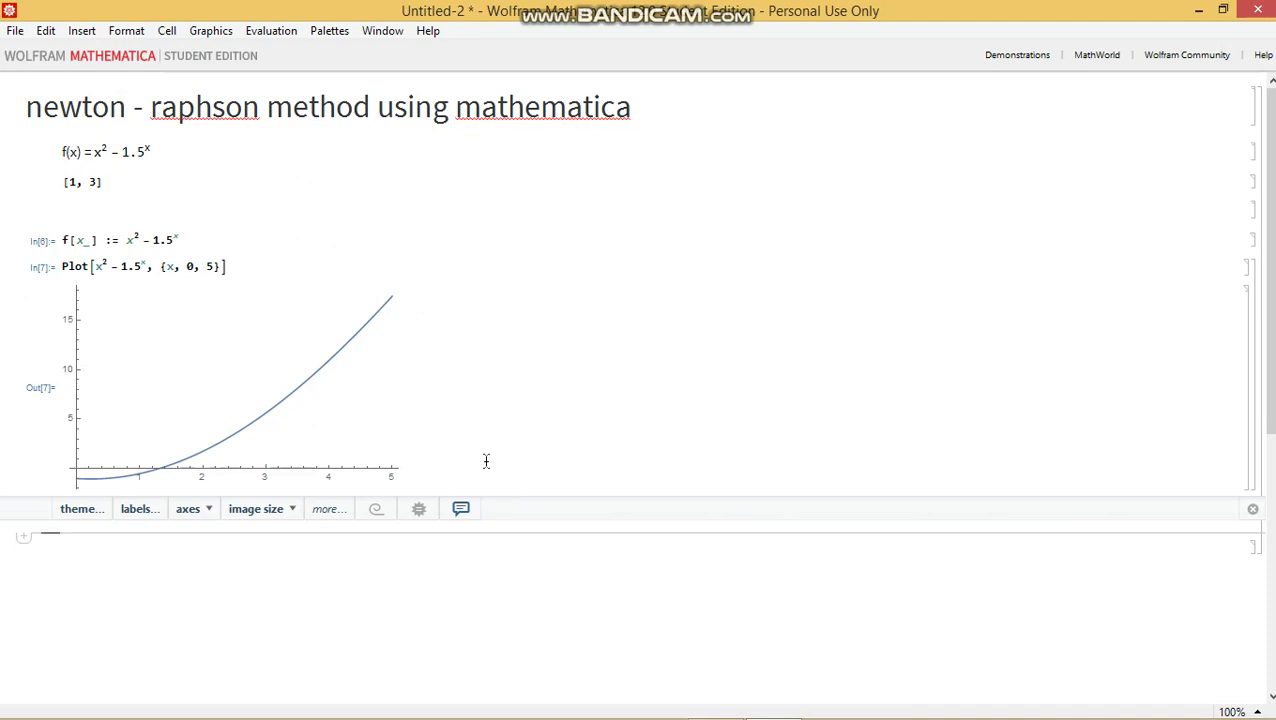
# - Write the text line x(n+1) = x(n) - f(xn)/f'(xn) below the plot
pyautogui.press('Return')
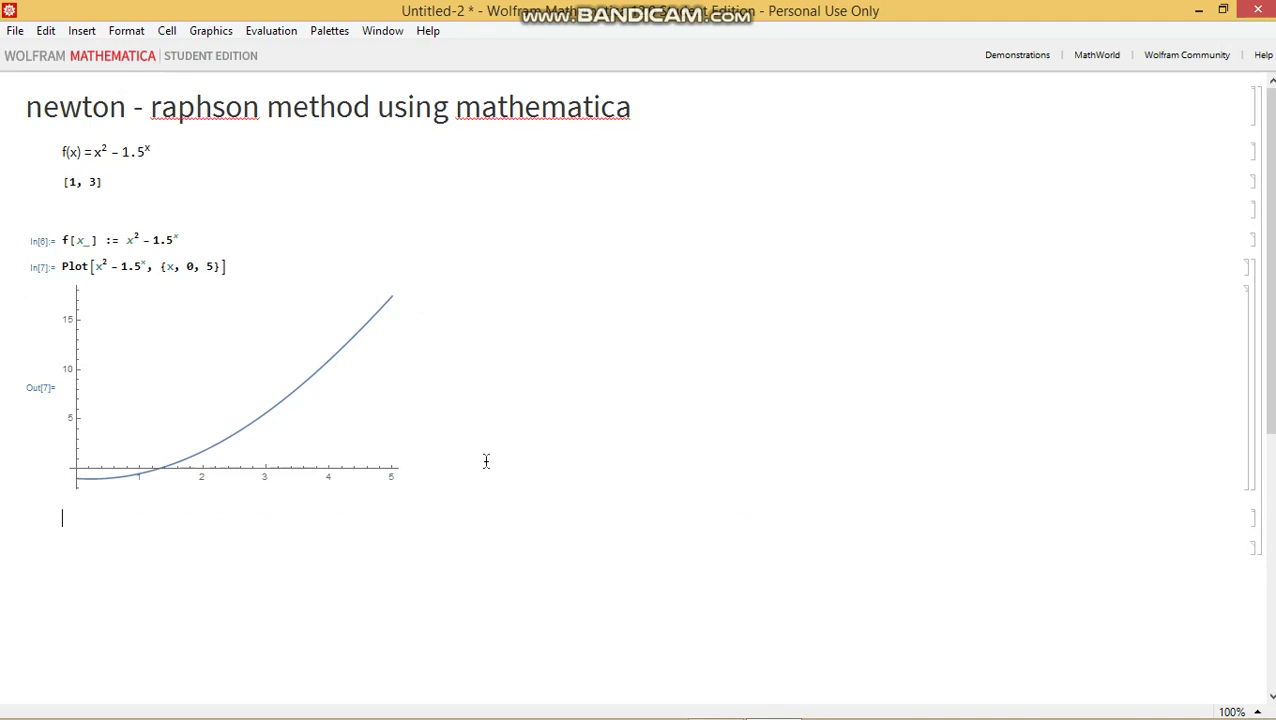
pyautogui.write('x(n+0')
pyautogui.press('BackSpace')
pyautogui.write('1) = x')
pyautogui.press('BackSpace')
pyautogui.write('x(n) - f(xn)')
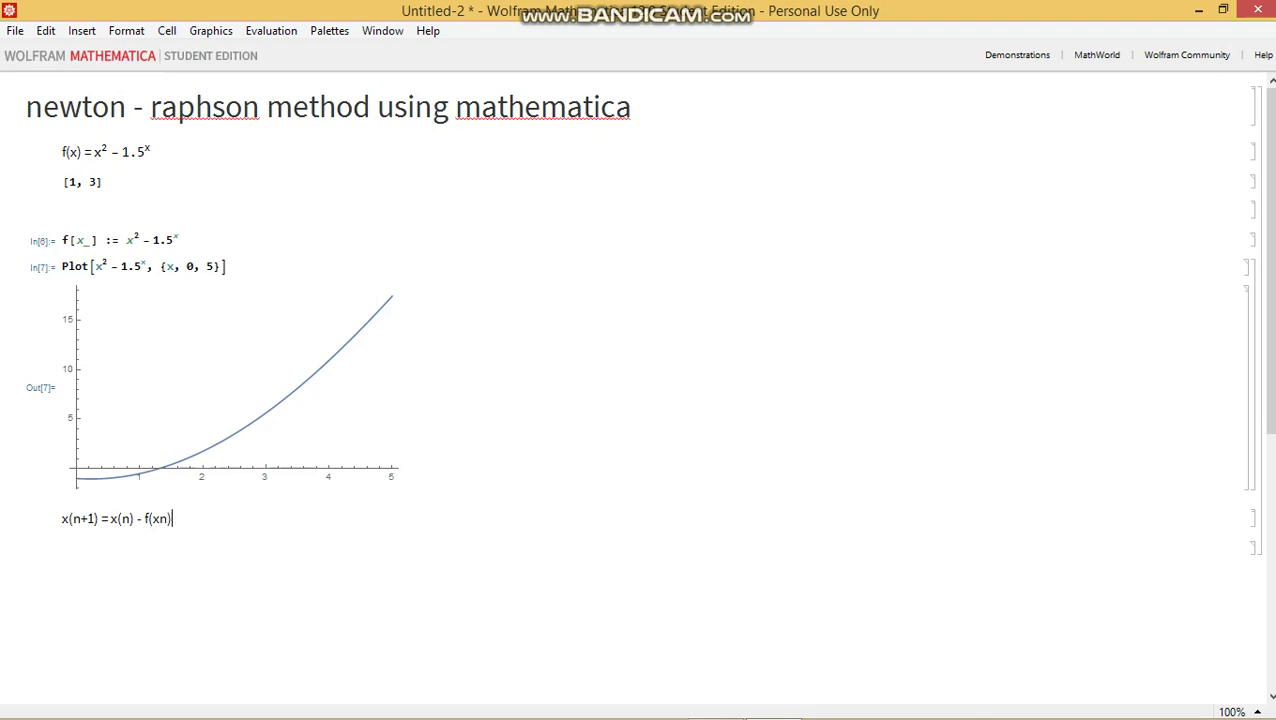
pyautogui.write("/f'(xn)")
pyautogui.click(296, 533)
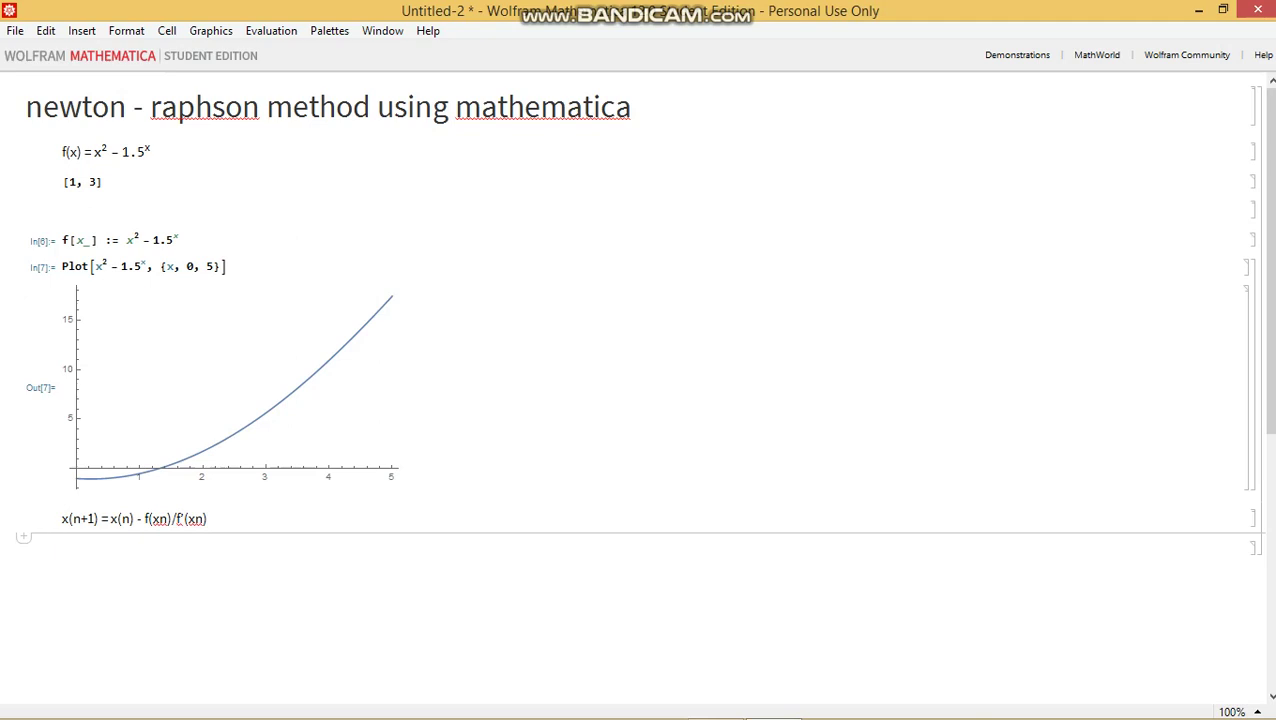
# - Evaluate x1 = 1.6 - (f[1.6] / f'[1.6]), giving 1.33317412426
pyautogui.write('x1')
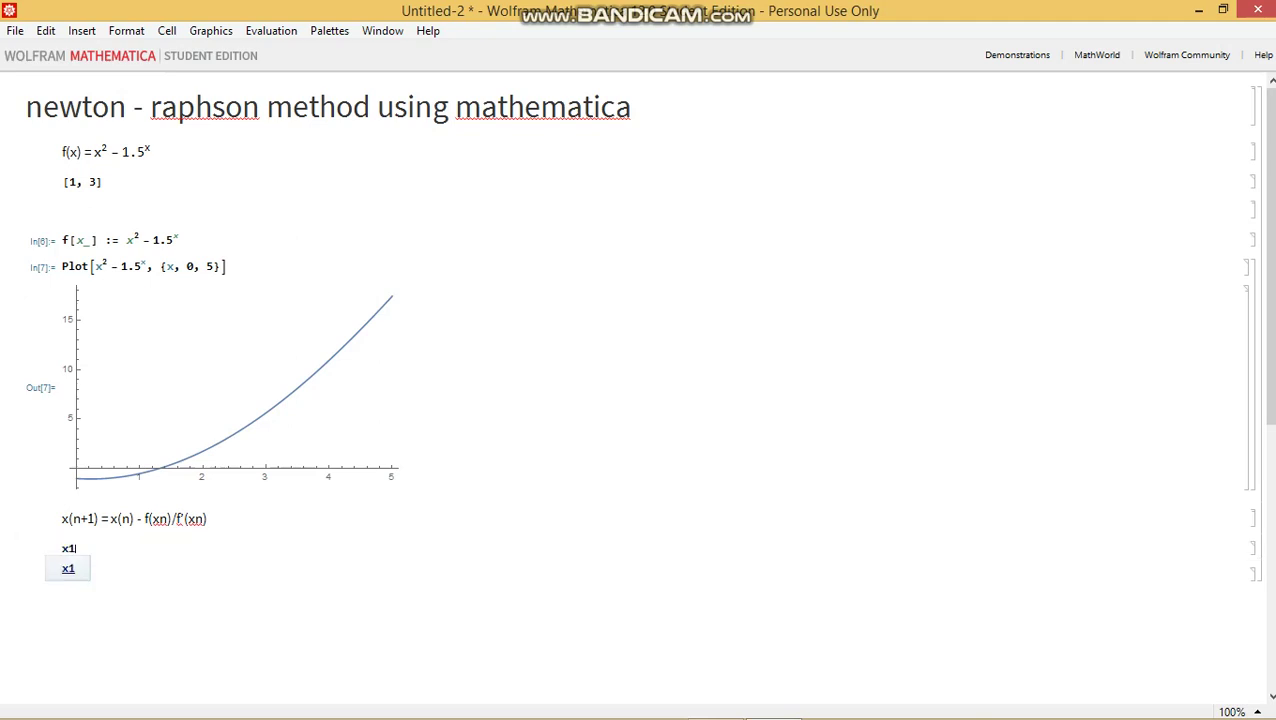
pyautogui.write(' = 1.6')
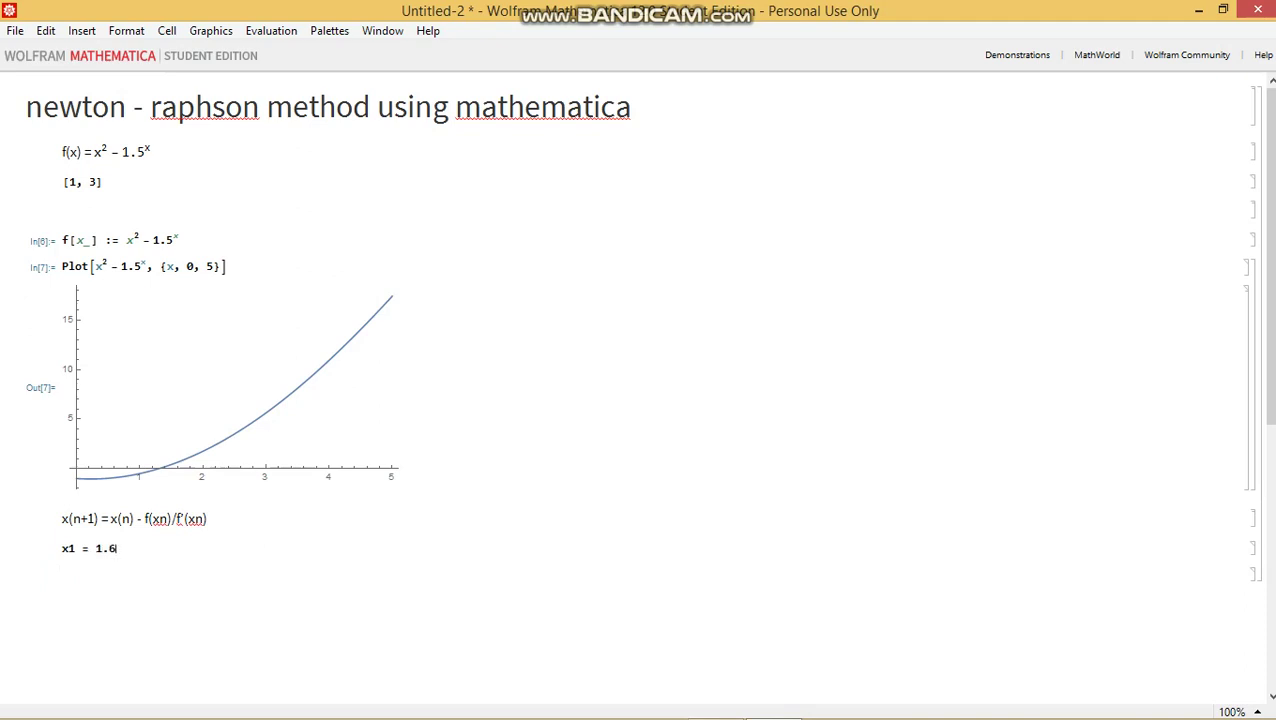
pyautogui.write(' - (')
pyautogui.write("f[1.6] / f'[")
pyautogui.write('1.6]')
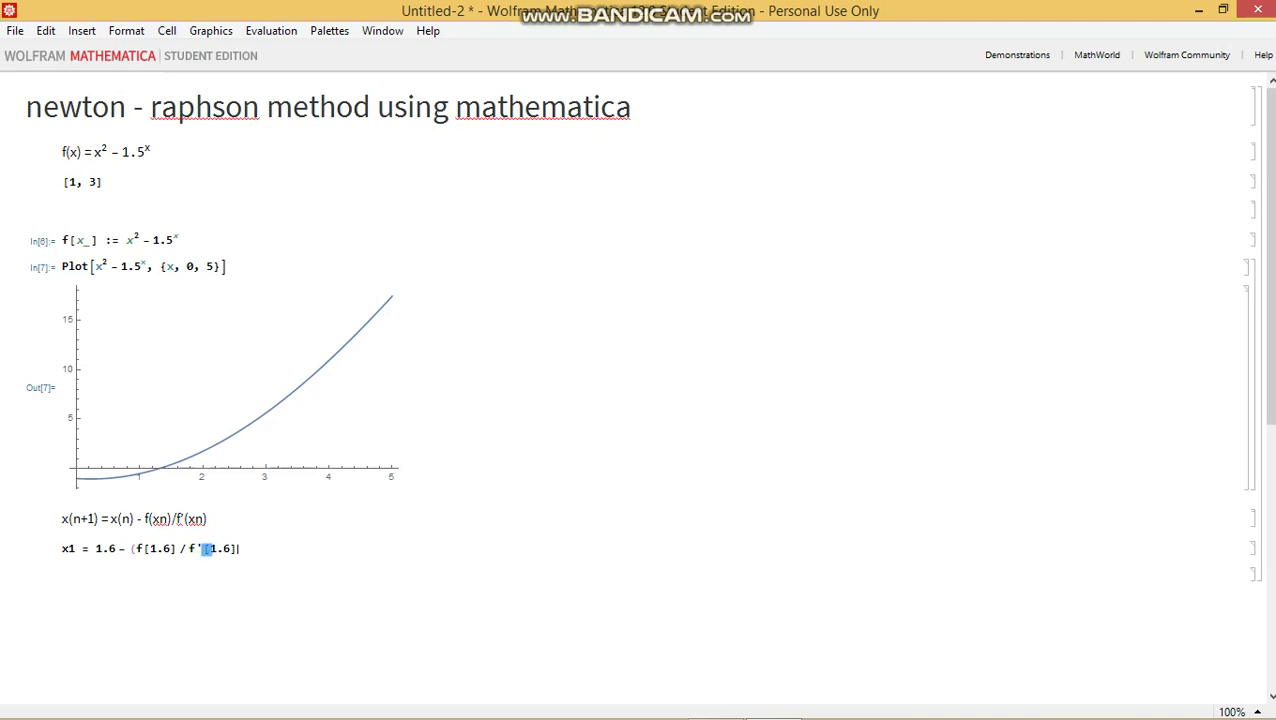
pyautogui.write(')')
pyautogui.hotkey('shift', 'Return')
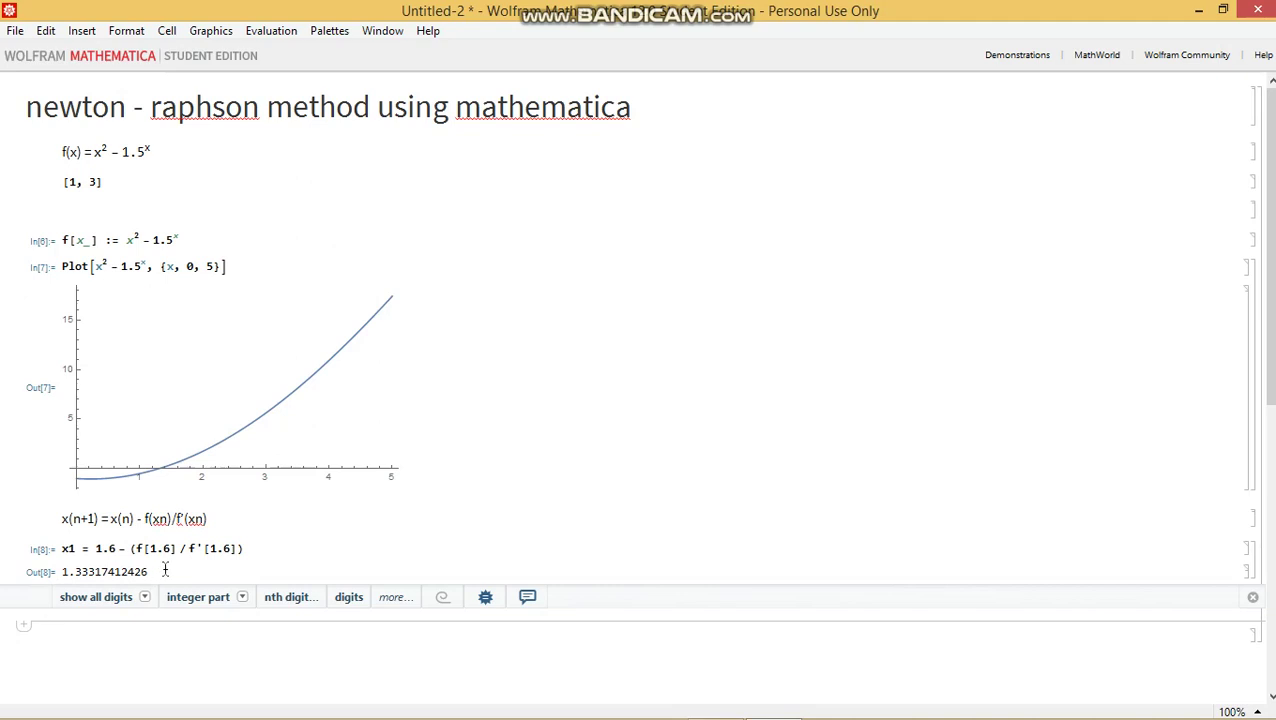
# - Add a '2' heading below Out[8] and begin a new input cell with x2
pyautogui.click(165, 575)
pyautogui.write('2')
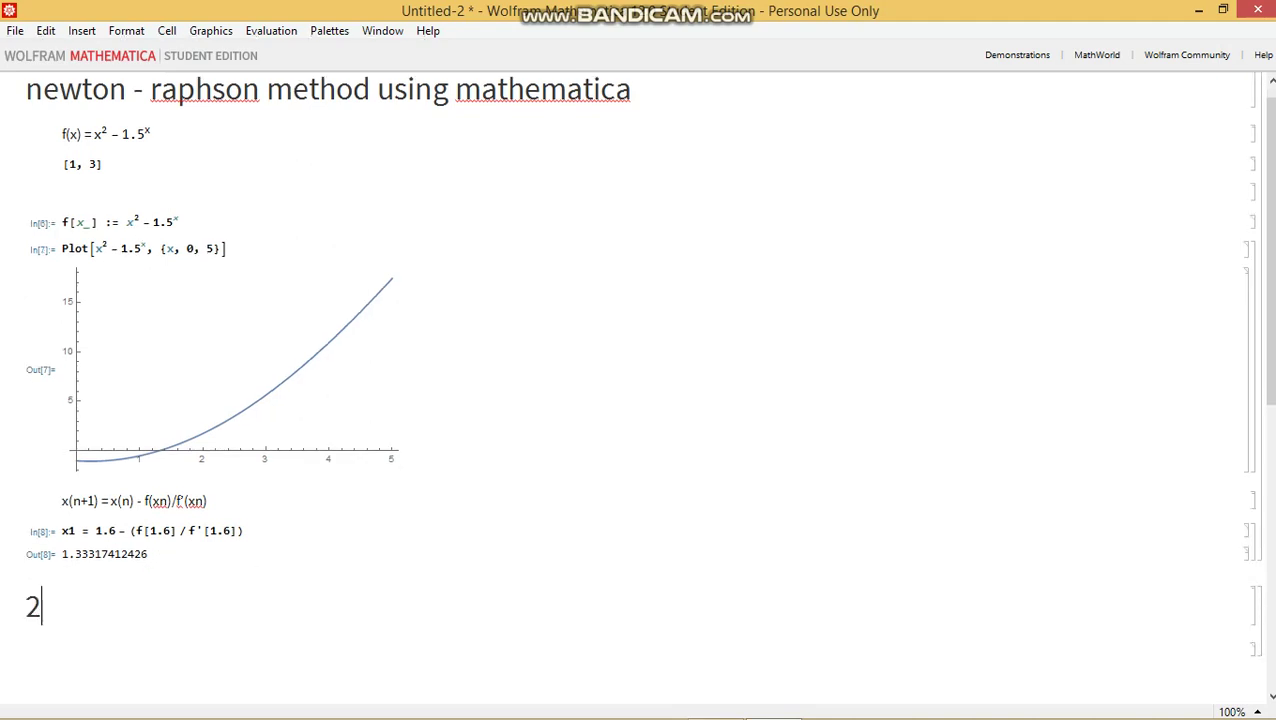
pyautogui.click(100, 634)
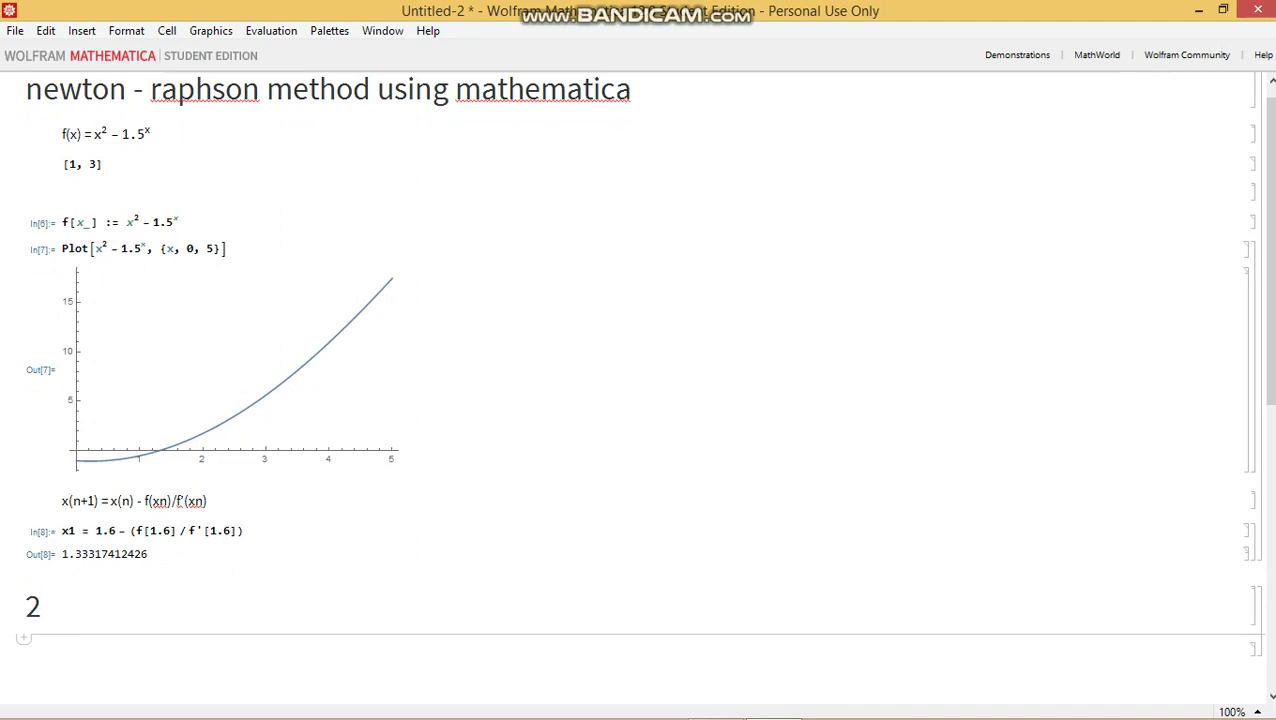
pyautogui.write('x2 =')
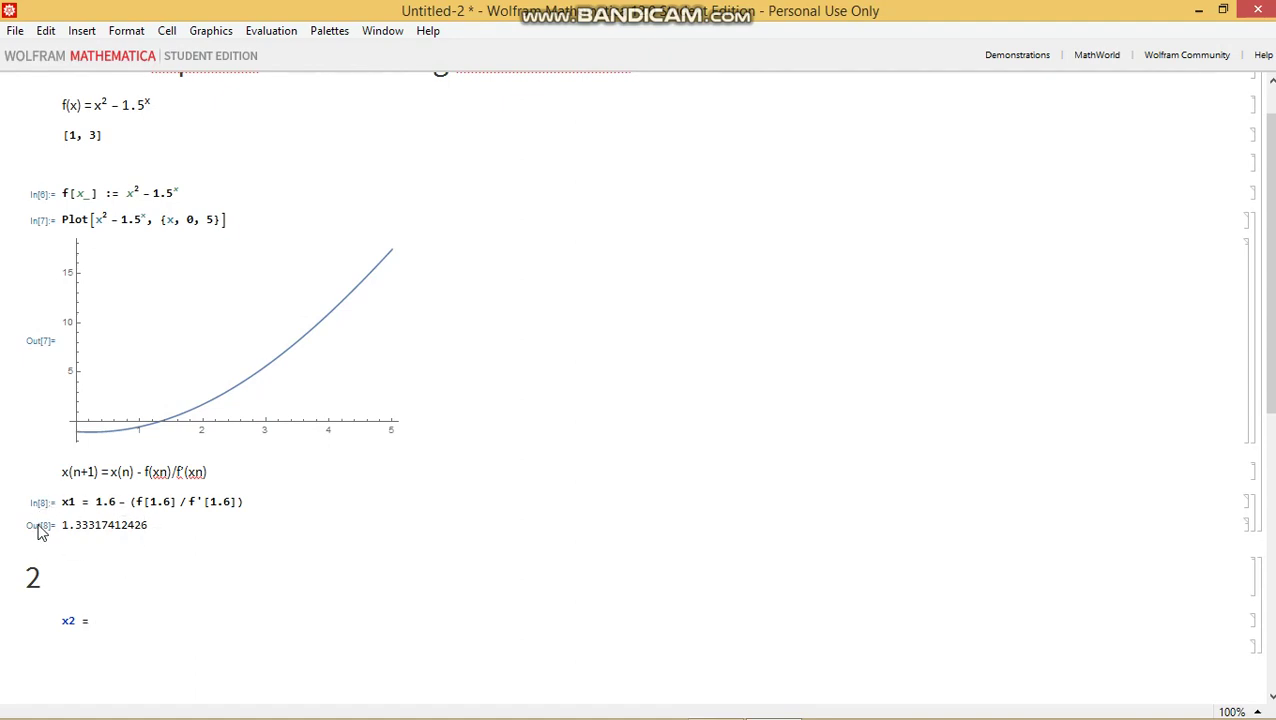
# - Complete x2 = x1 - (f[x1] / f'[x1]) and evaluate it, returning 1.30252073158
pyautogui.write('x1 ')
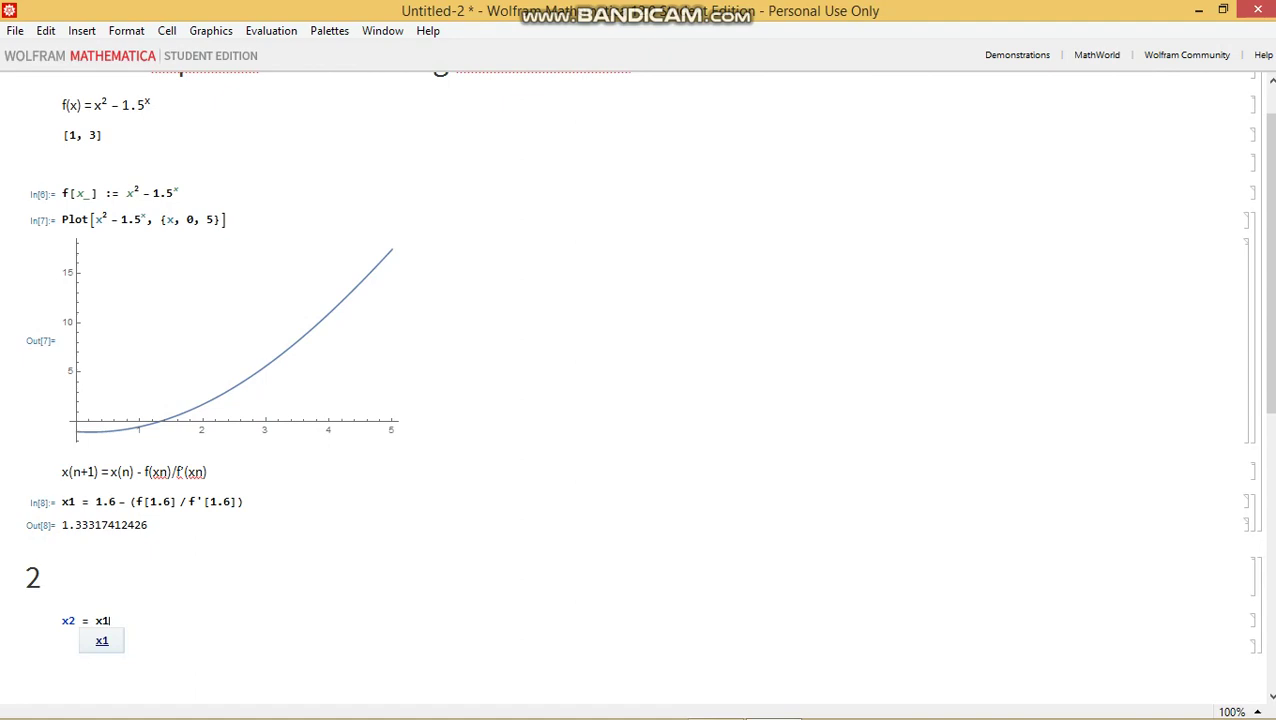
pyautogui.write('- ')
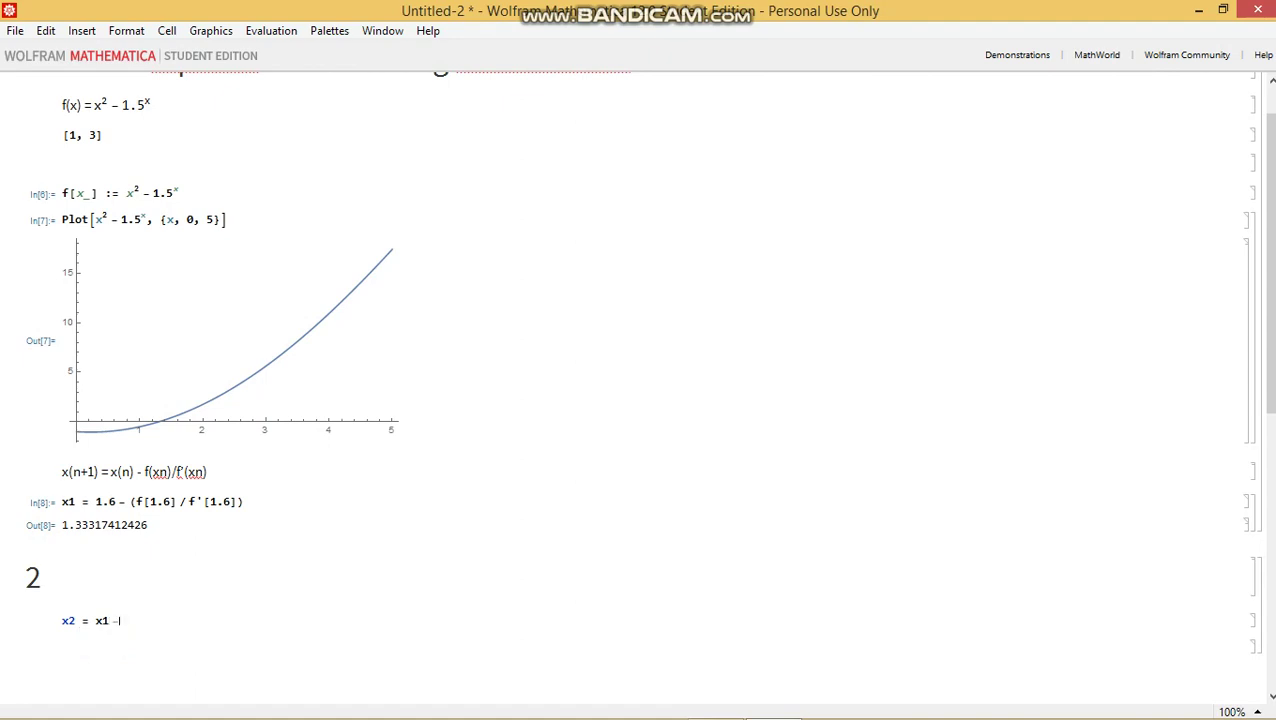
pyautogui.write('(')
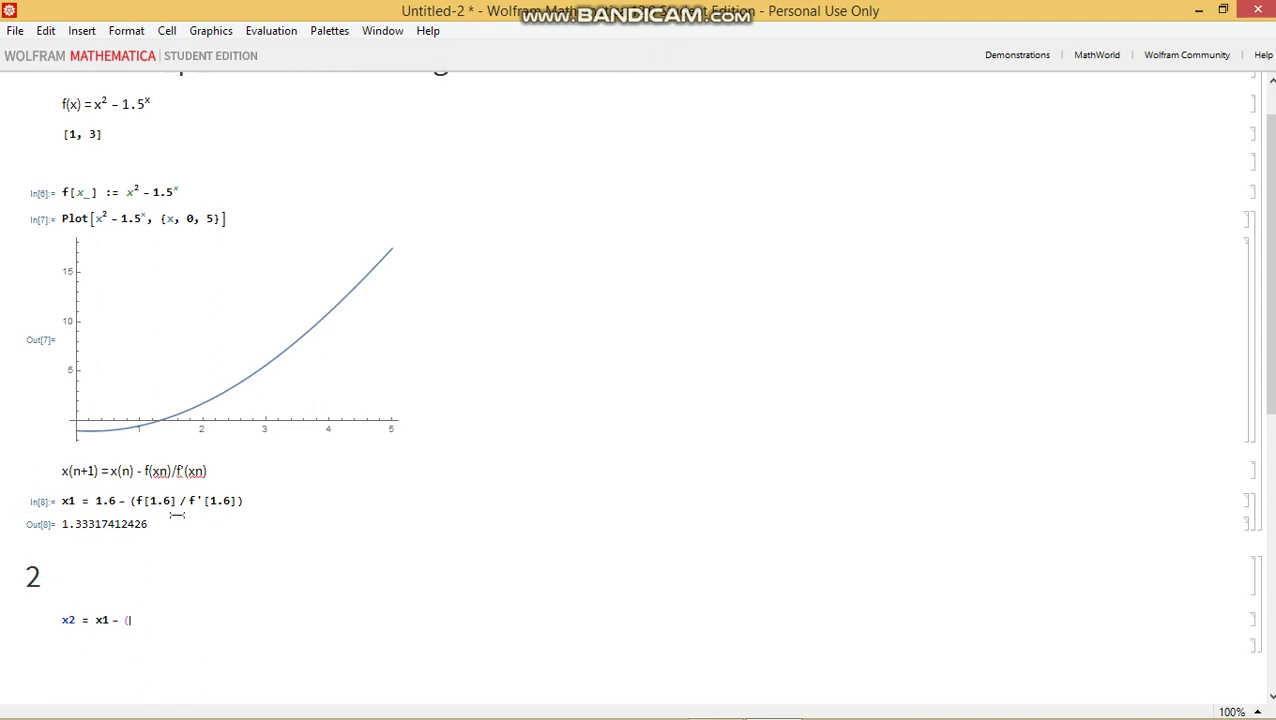
pyautogui.write("f[x1] / f'[x1]")
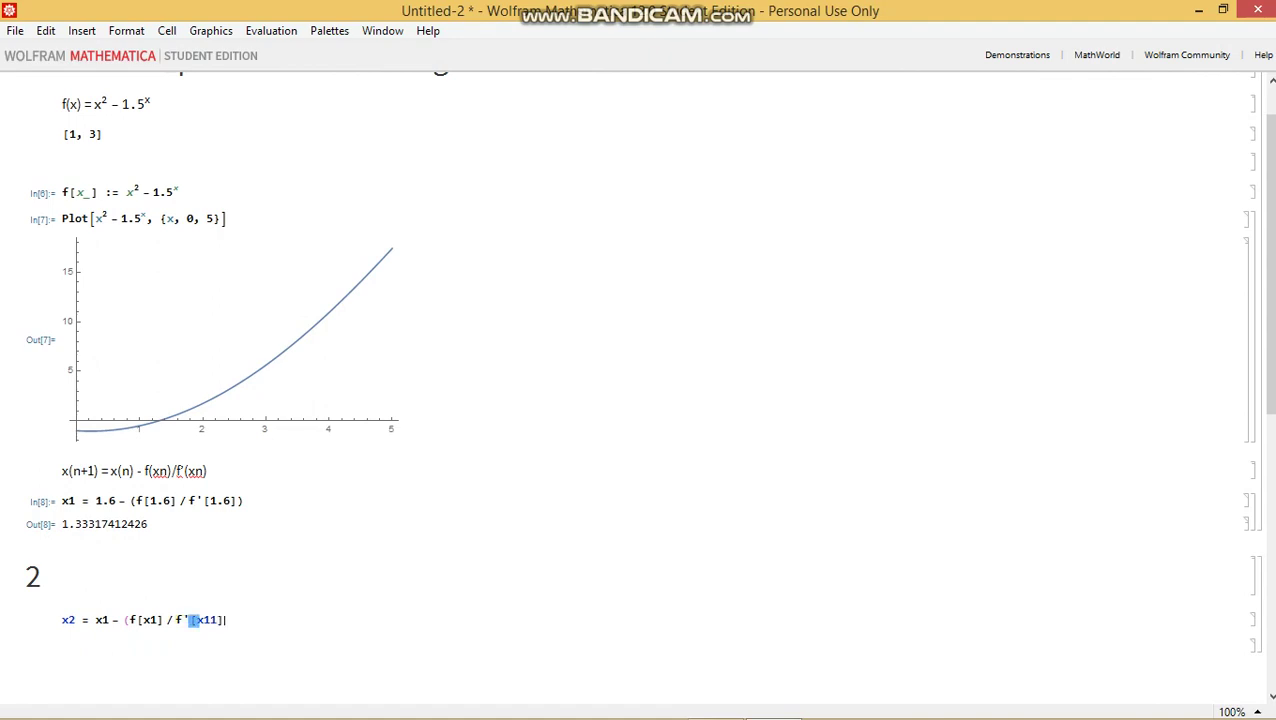
pyautogui.press('BackSpace')
pyautogui.press('BackSpace')
pyautogui.write('])')
pyautogui.hotkey('shift', 'Return')
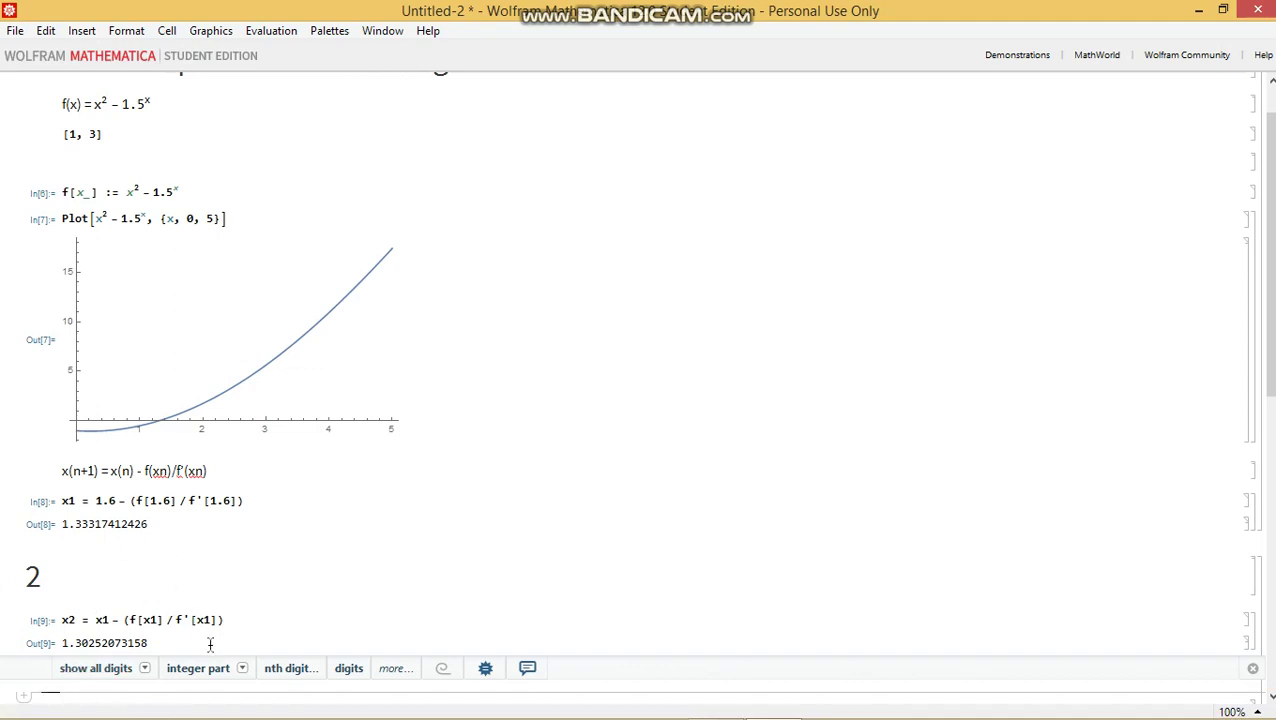
pyautogui.click(162, 642)
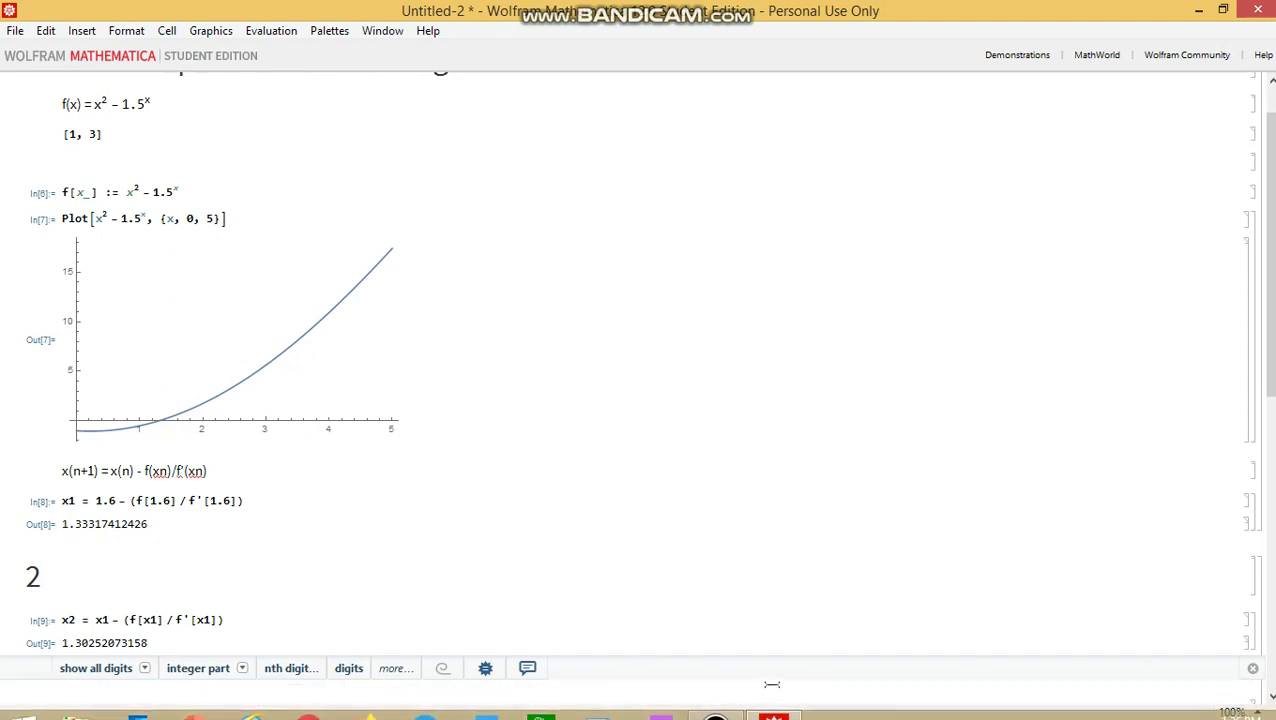
pyautogui.moveTo(727, 708)
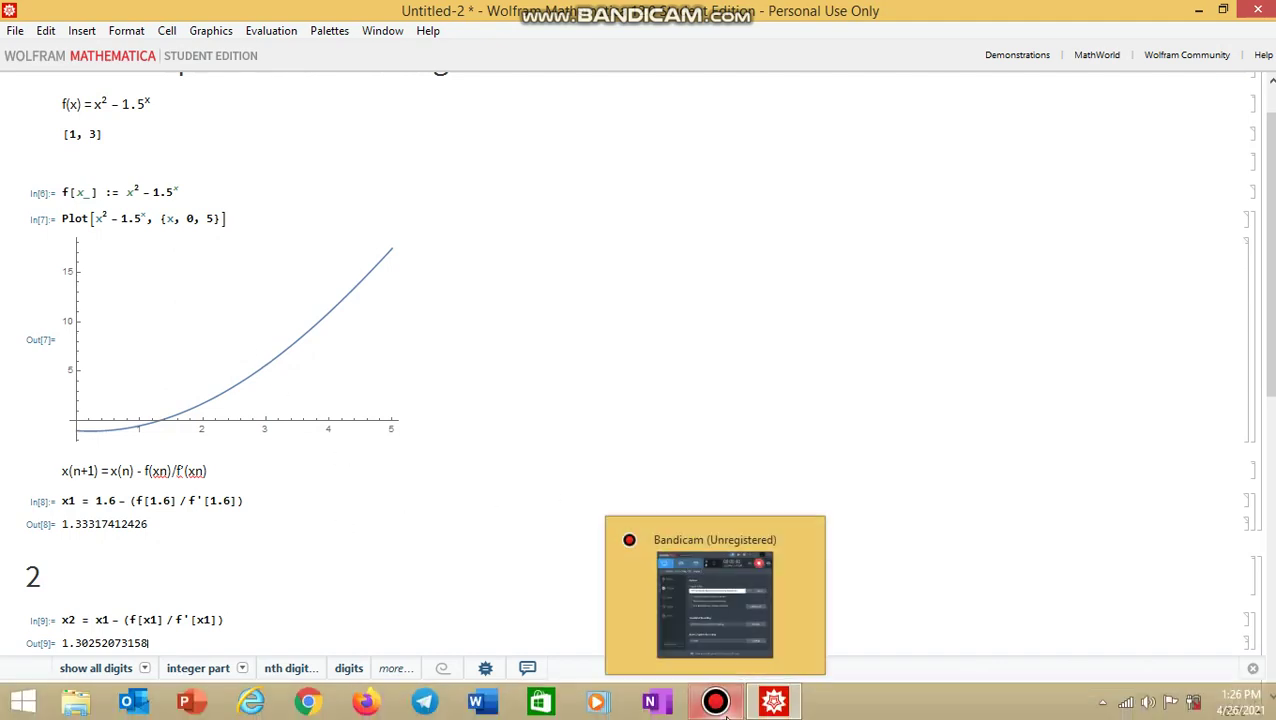